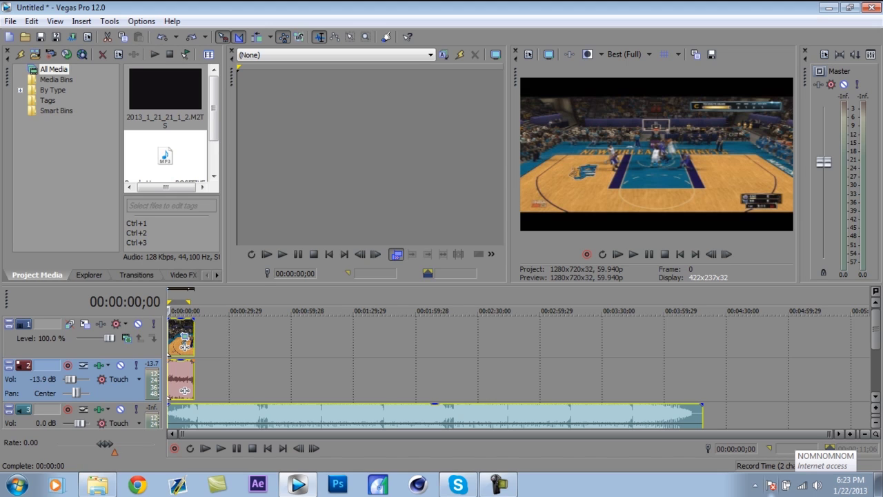
Step: Play the timeline briefly and set the video preview quality to Preview (Auto)
{"action": "key", "text": "space"}
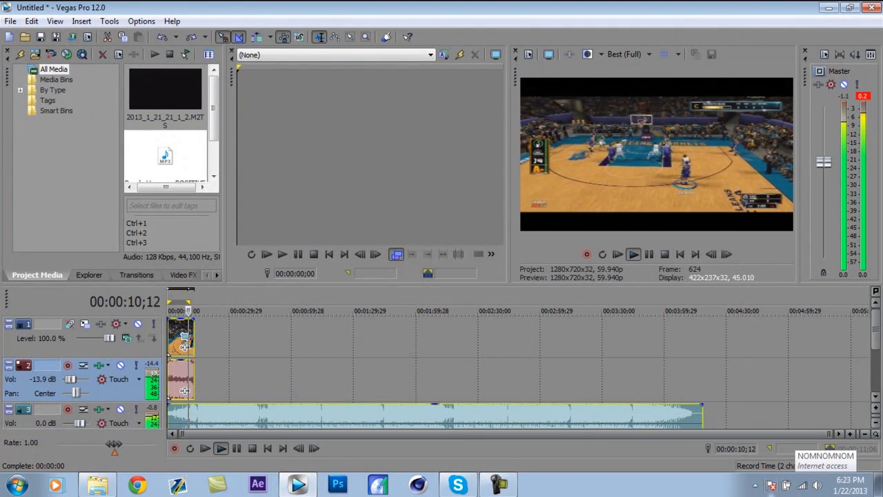
{"action": "key", "text": "space"}
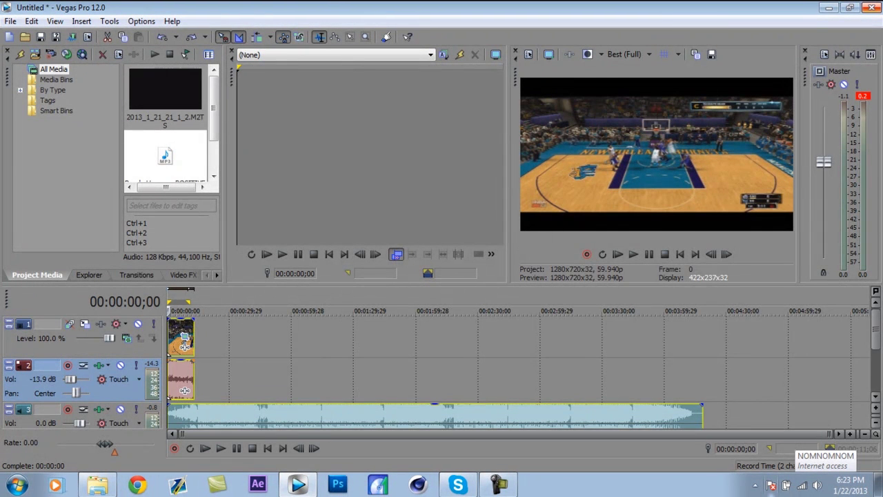
{"action": "left_click", "coordinate": [630, 54]}
{"action": "mouse_move", "coordinate": [640, 83]}
{"action": "left_click", "coordinate": [690, 82]}
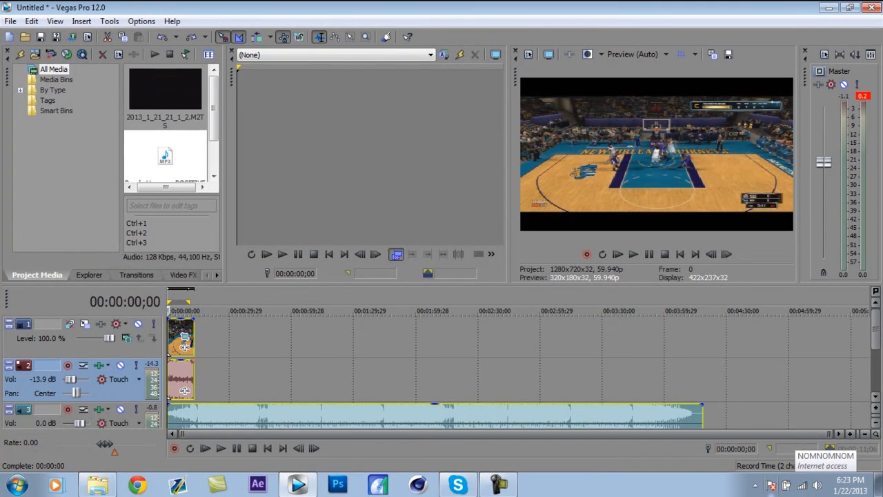
Step: Separate the basketball clip's original audio from the video on track 2 and delete that audio event
{"action": "left_click", "coordinate": [184, 345]}
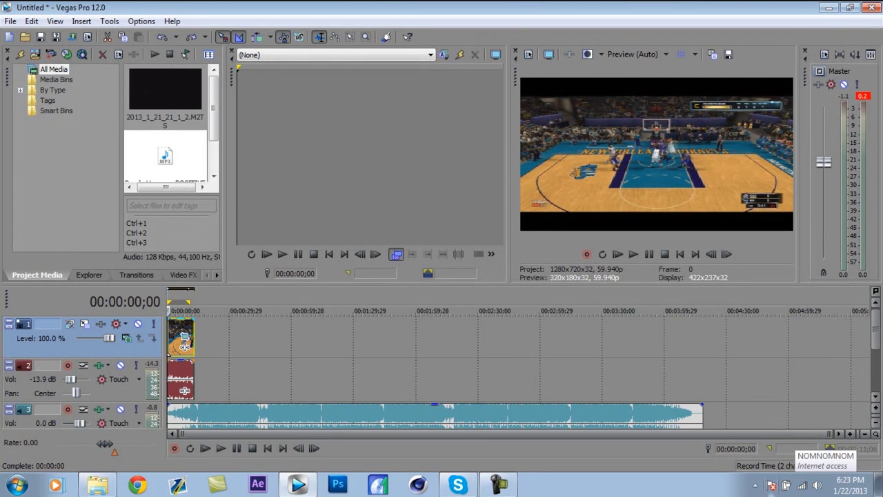
{"action": "left_click", "coordinate": [183, 328]}
{"action": "left_click", "coordinate": [169, 377]}
{"action": "left_click_drag", "start_coordinate": [186, 376], "coordinate": [291, 390]}
{"action": "right_click", "coordinate": [291, 391]}
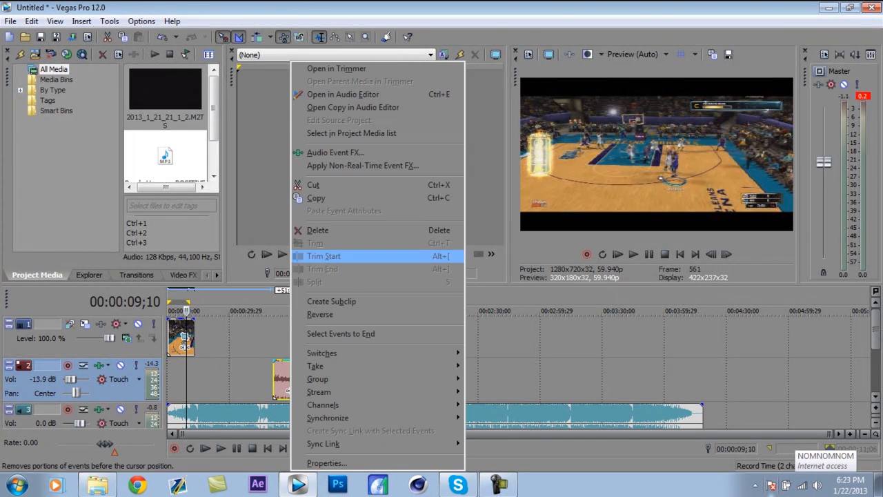
{"action": "left_click", "coordinate": [317, 228]}
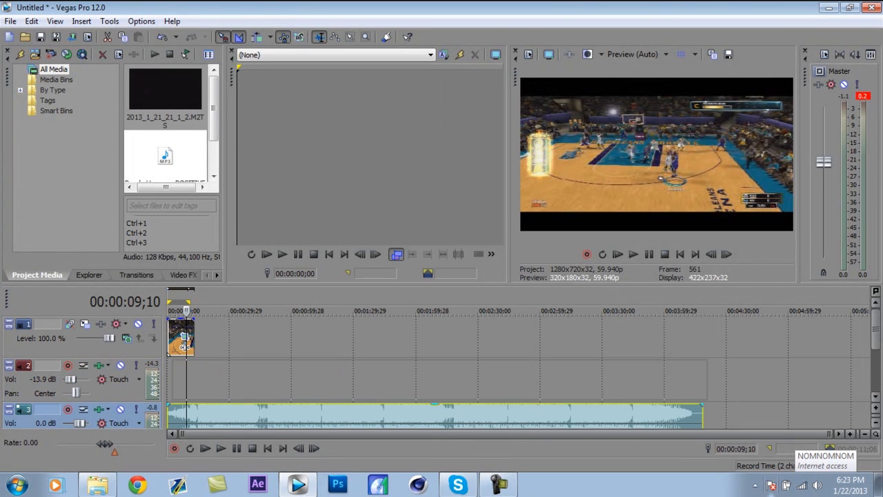
Step: Move the music event from track 3 up to track 2 and delete the emptied track
{"action": "left_click_drag", "start_coordinate": [693, 414], "coordinate": [694, 390]}
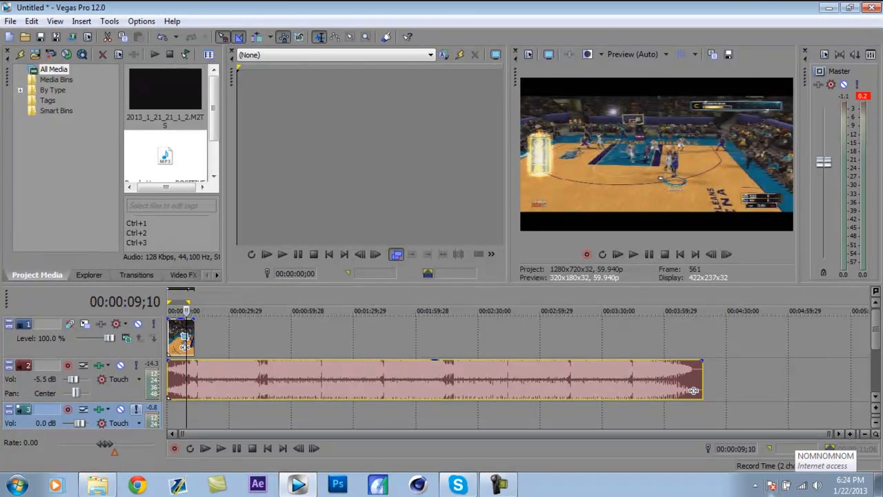
{"action": "key", "text": "Delete"}
Step: Turn off Maintain aspect ratio in the basketball video event's properties
{"action": "left_click", "coordinate": [169, 337]}
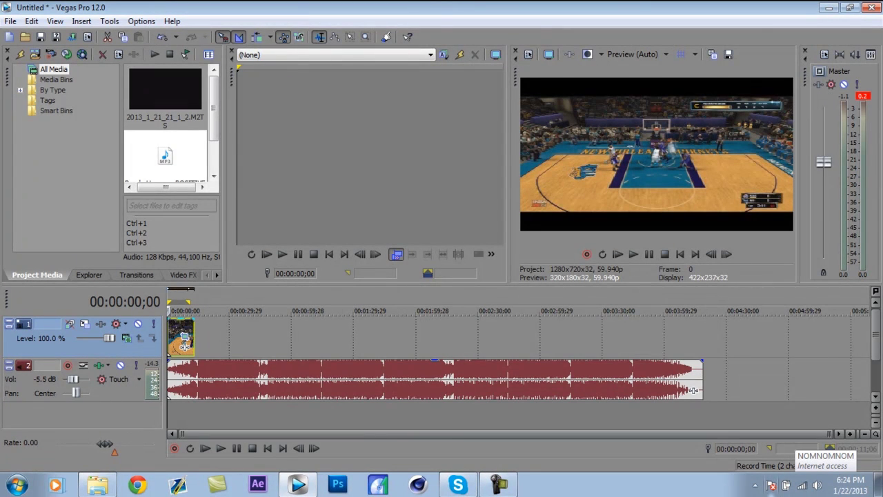
{"action": "right_click", "coordinate": [184, 345]}
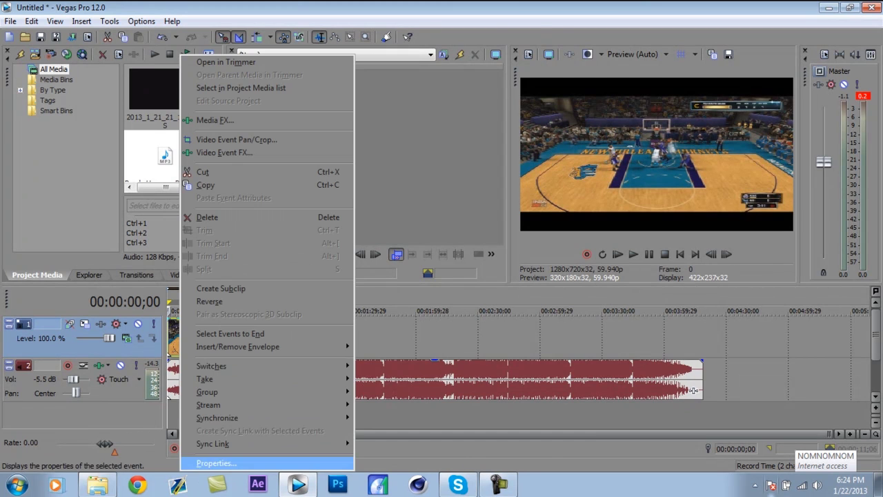
{"action": "left_click", "coordinate": [216, 463]}
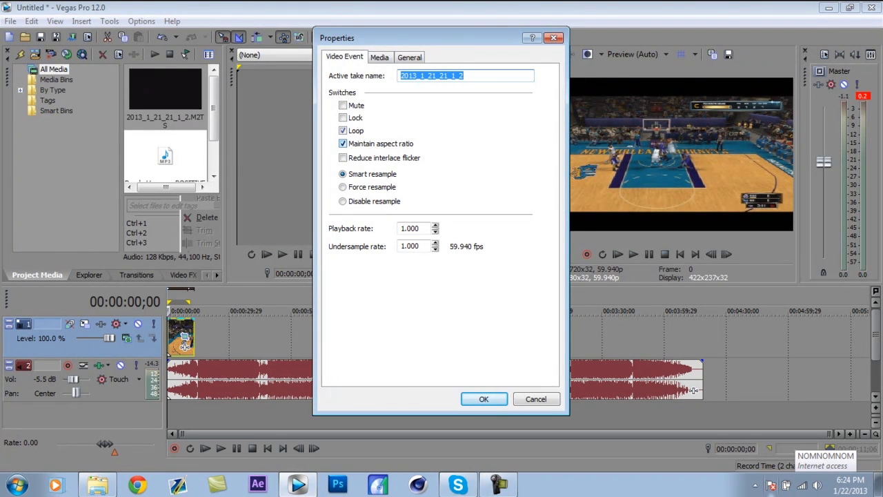
{"action": "left_click", "coordinate": [343, 143]}
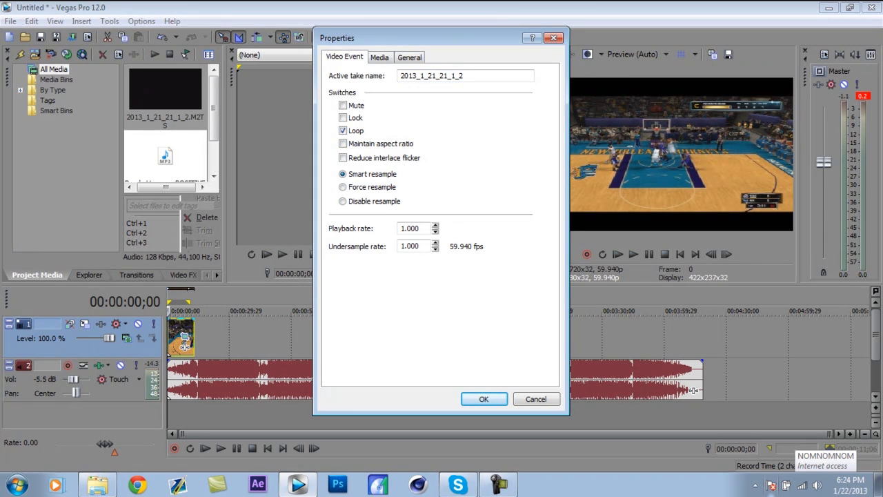
{"action": "key", "text": "Return"}
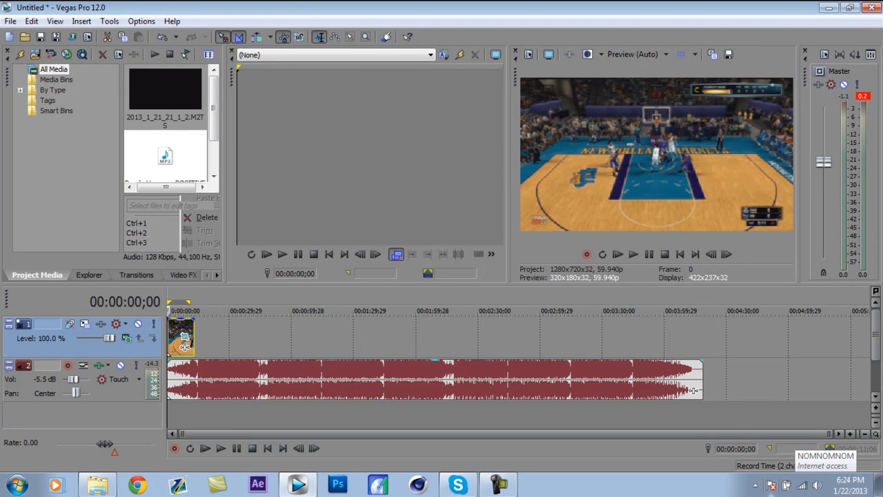
Step: Split the music at 00:00:14;19, delete the part before the cut, and move the remainder to the timeline start
{"action": "left_click", "coordinate": [693, 390]}
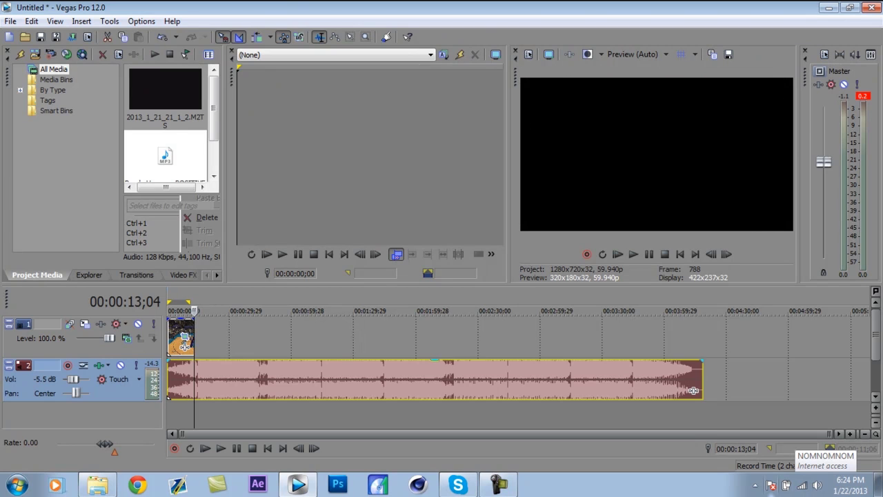
{"action": "key", "text": "space"}
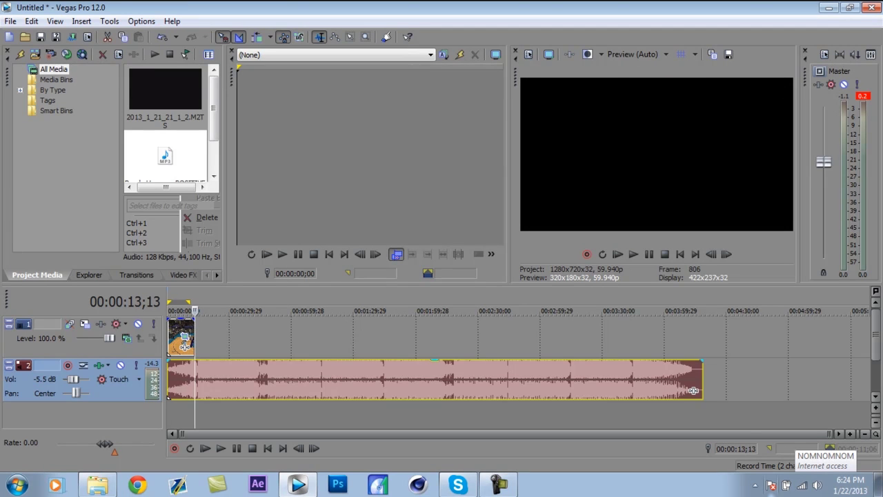
{"action": "key", "text": "s"}
{"action": "right_click", "coordinate": [178, 379]}
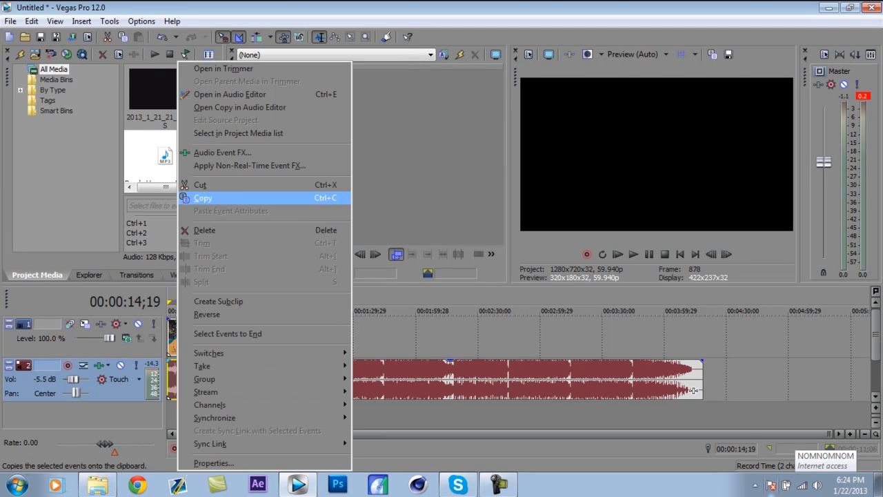
{"action": "left_click", "coordinate": [204, 229]}
{"action": "left_click", "coordinate": [693, 391]}
{"action": "left_click_drag", "start_coordinate": [693, 390], "coordinate": [664, 391]}
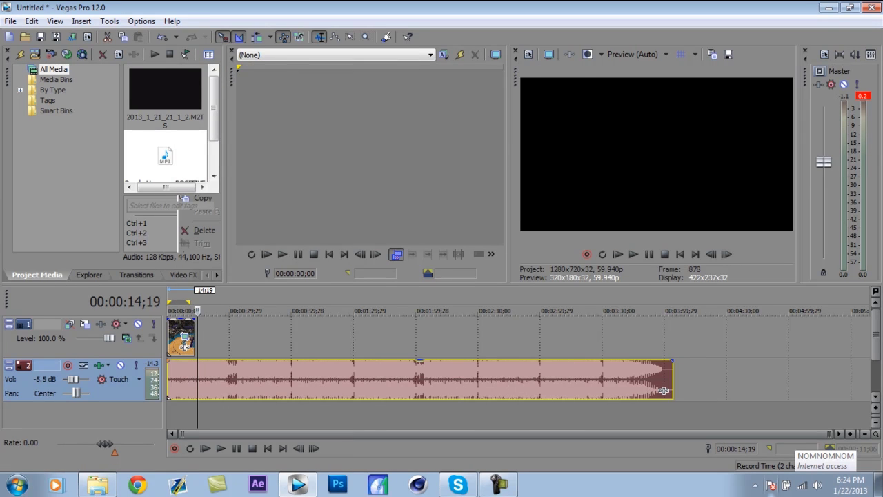
Step: Play the basketball clip from the start to check it against the trimmed music
{"action": "left_click", "coordinate": [169, 338]}
{"action": "key", "text": "space"}
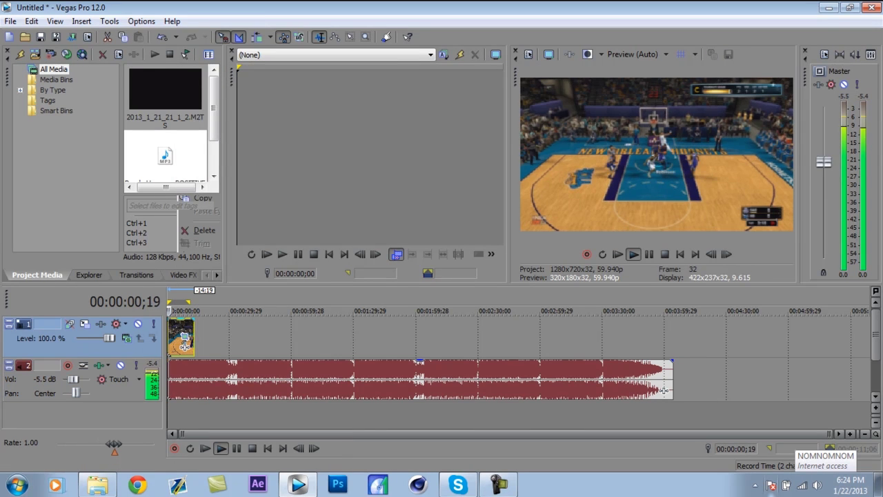
{"action": "key", "text": "space"}
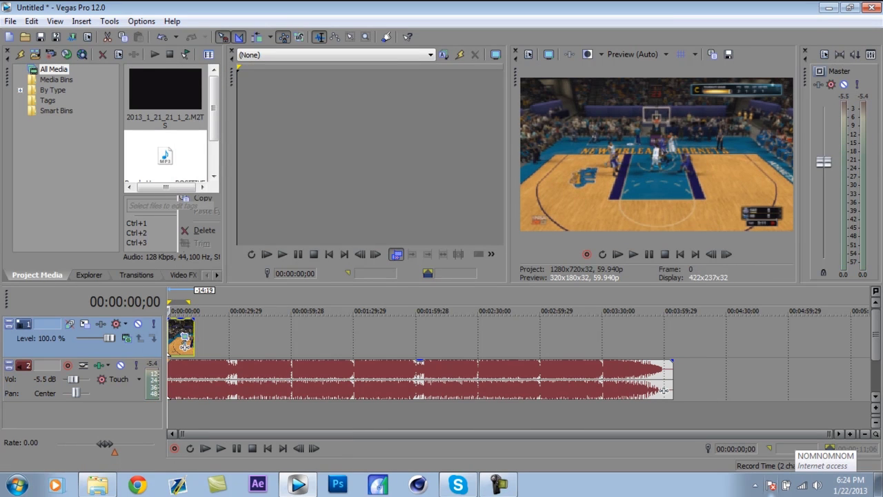
{"action": "scroll", "coordinate": [663, 391], "scroll_direction": "up", "scroll_amount": 2}
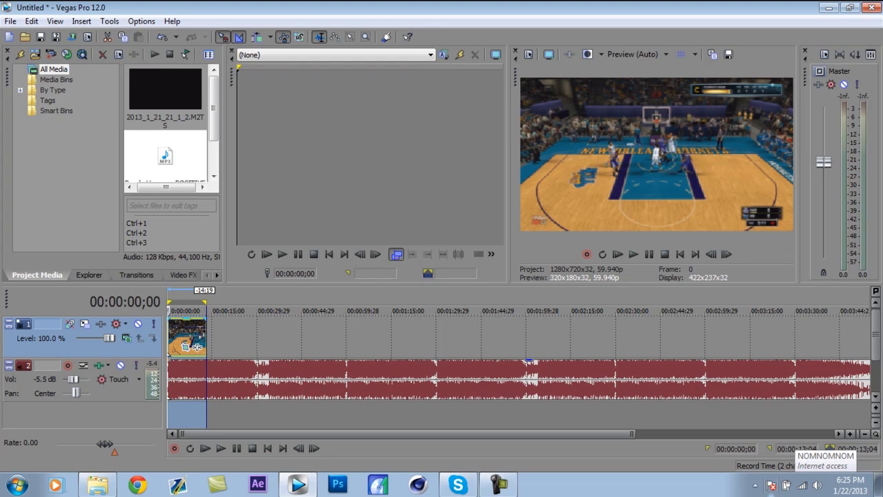
{"action": "key", "text": "ctrl+Home"}
{"action": "key", "text": "space"}
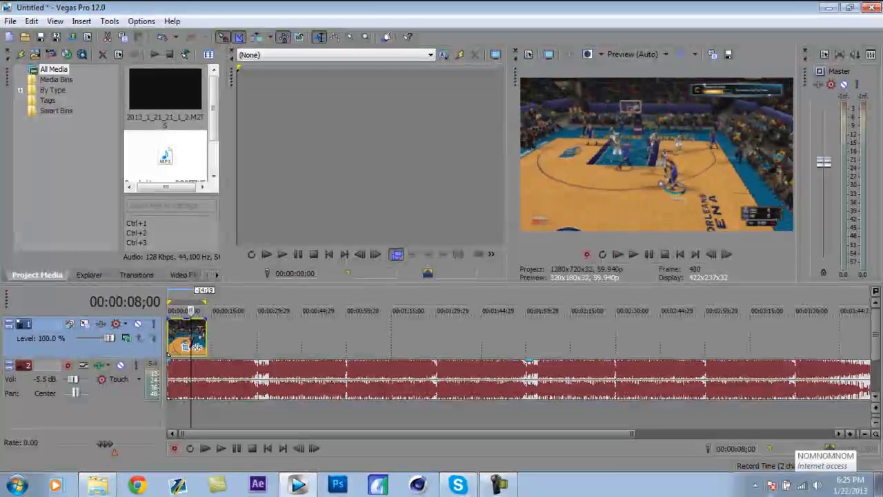
{"action": "double_click", "coordinate": [197, 346]}
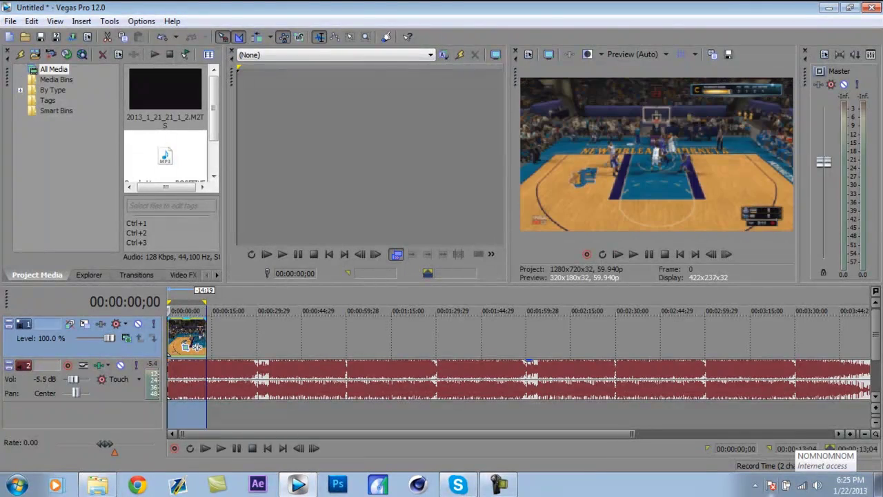
{"action": "key", "text": "space"}
{"action": "key", "text": "space"}
{"action": "left_click", "coordinate": [196, 346]}
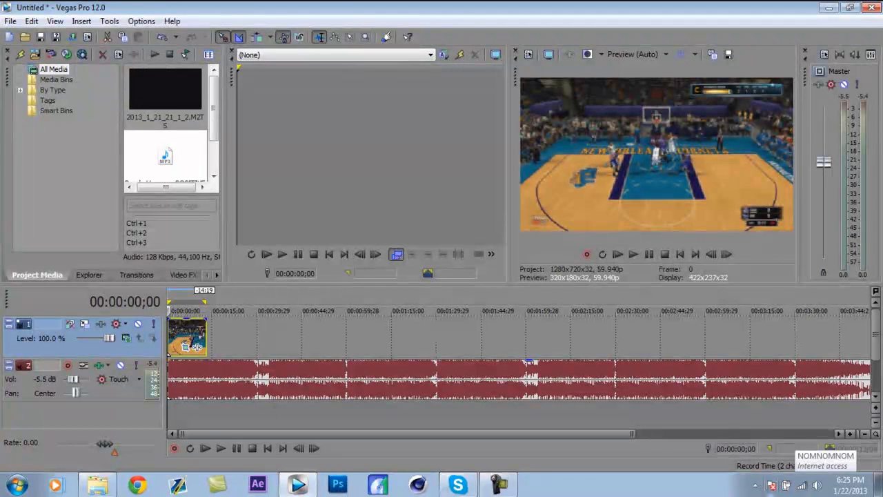
Step: Raise the music track's volume to 2.2 dB
{"action": "scroll", "coordinate": [518, 358], "scroll_direction": "up", "scroll_amount": 2}
{"action": "scroll", "coordinate": [517, 359], "scroll_direction": "down", "scroll_amount": 1}
{"action": "scroll", "coordinate": [518, 359], "scroll_direction": "up", "scroll_amount": 2}
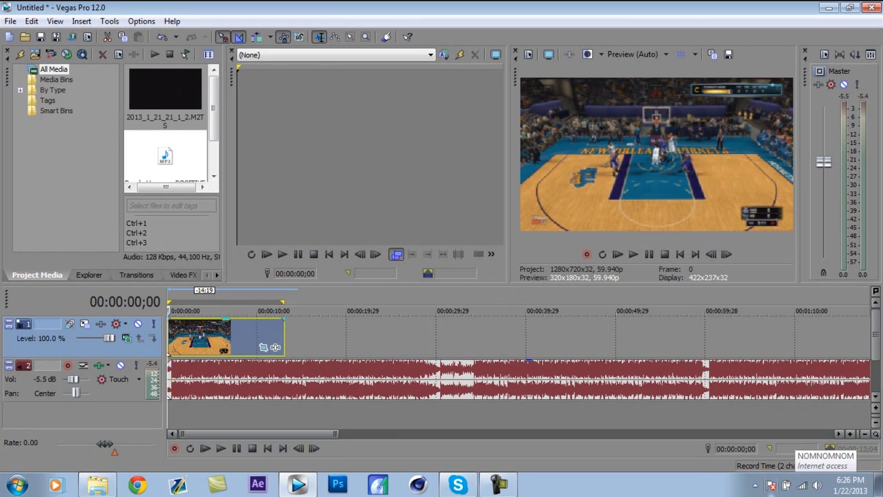
{"action": "scroll", "coordinate": [275, 347], "scroll_direction": "down", "scroll_amount": 8}
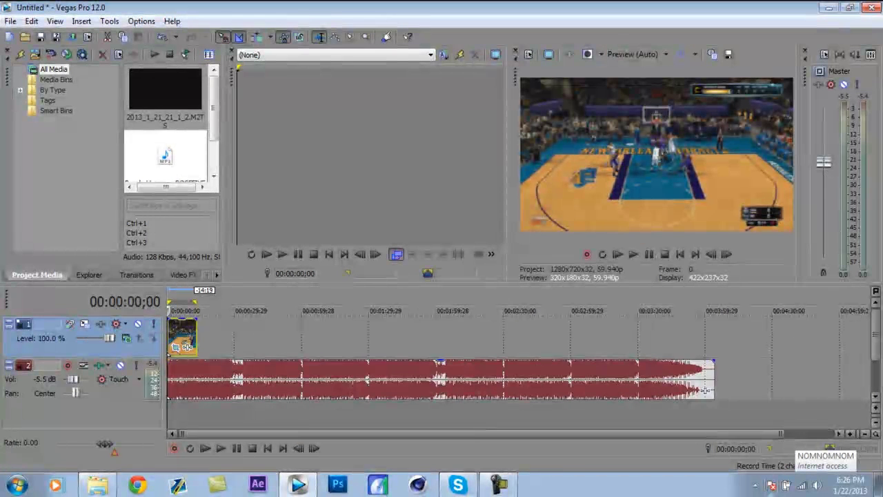
{"action": "scroll", "coordinate": [218, 347], "scroll_direction": "up", "scroll_amount": 4}
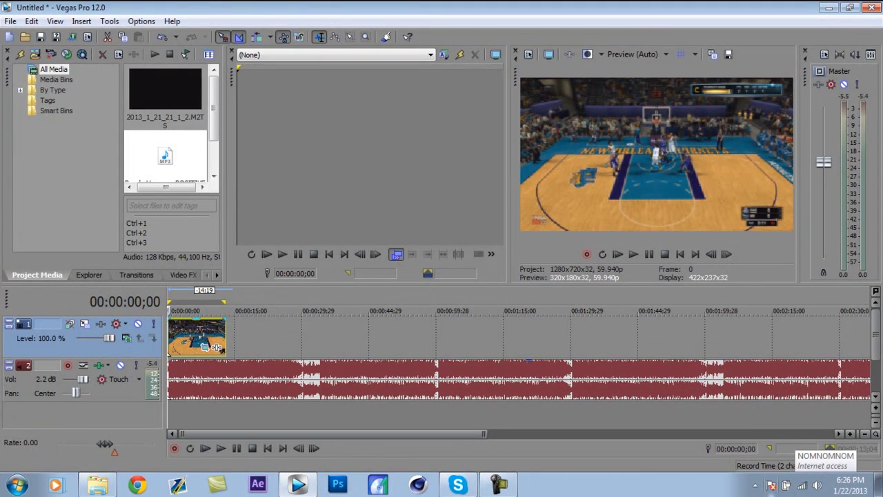
{"action": "key", "text": "space"}
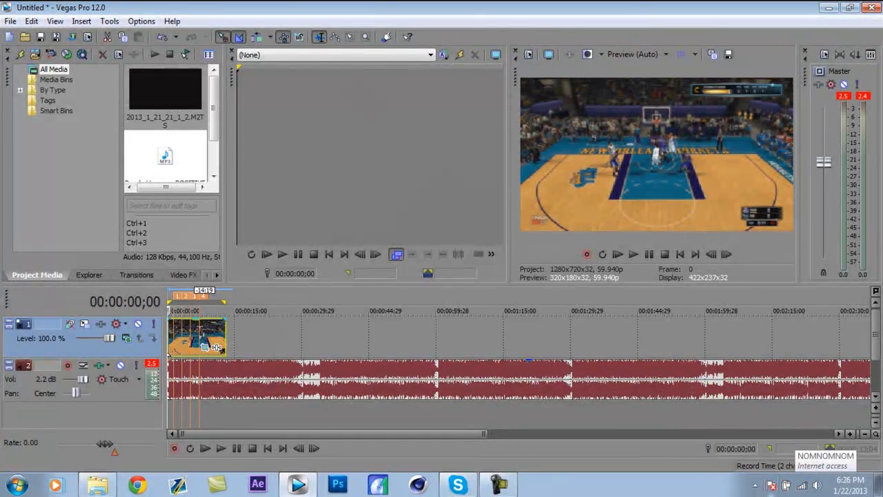
{"action": "left_click_drag", "start_coordinate": [224, 347], "coordinate": [273, 347]}
{"action": "scroll", "coordinate": [518, 359], "scroll_direction": "up", "scroll_amount": 3}
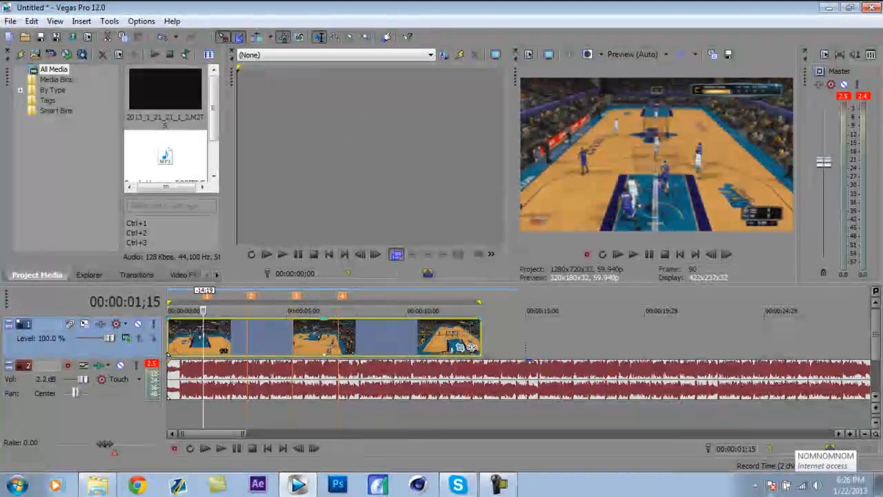
{"action": "key", "text": "ctrl+Right"}
{"action": "key", "text": "ctrl+Right"}
{"action": "key", "text": "ctrl+Right"}
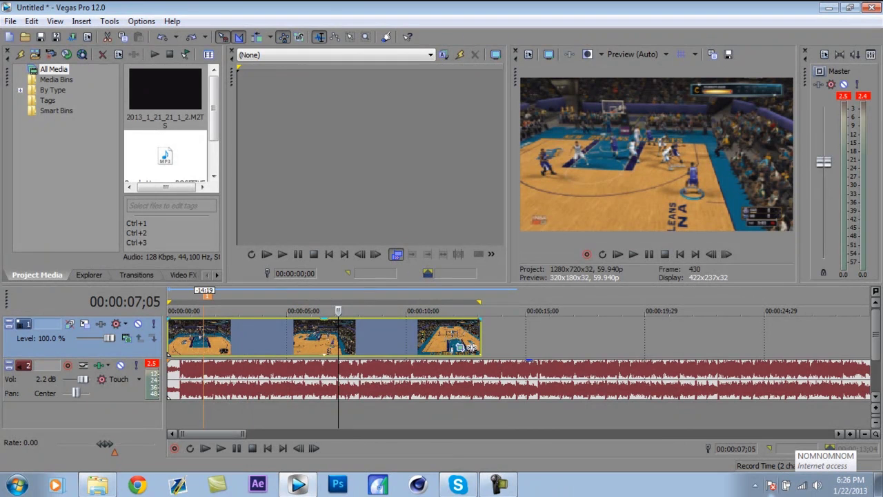
{"action": "key", "text": "Home"}
{"action": "key", "text": "Down"}
{"action": "key", "text": "Down"}
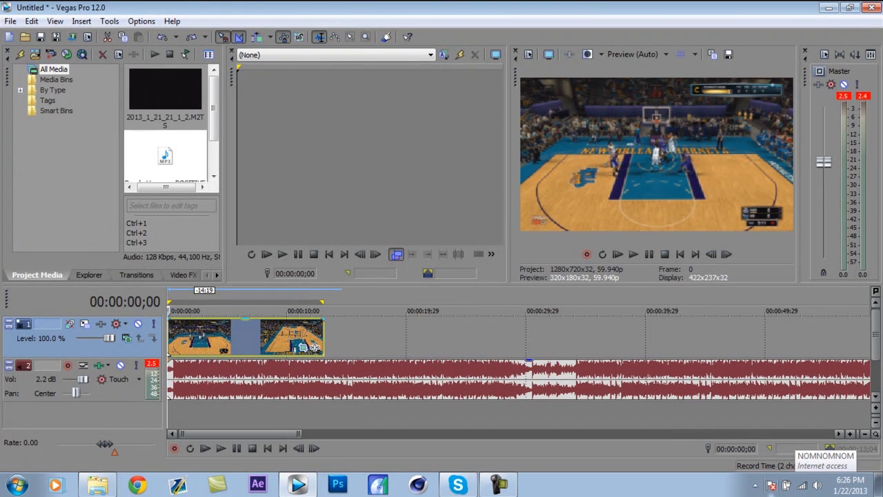
Step: Place four markers on the music's beats during playback, from about 1.5 to 7 seconds, and replay from the start
{"action": "key", "text": "space"}
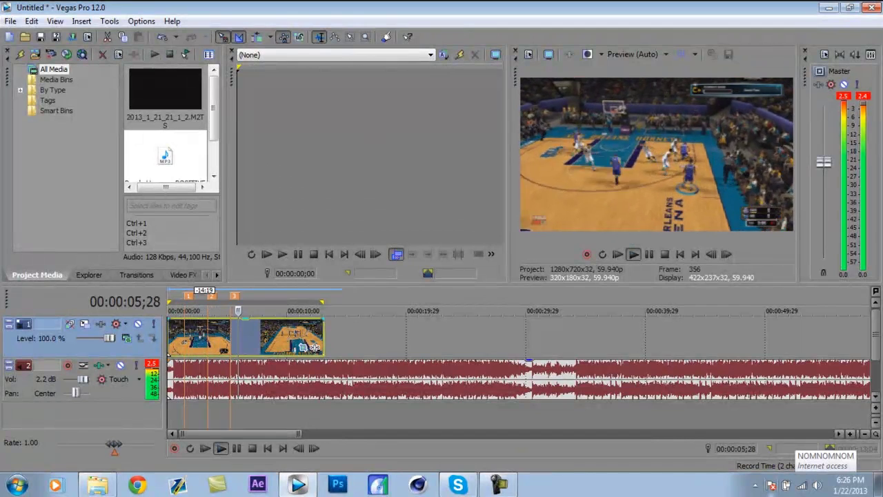
{"action": "key", "text": "space"}
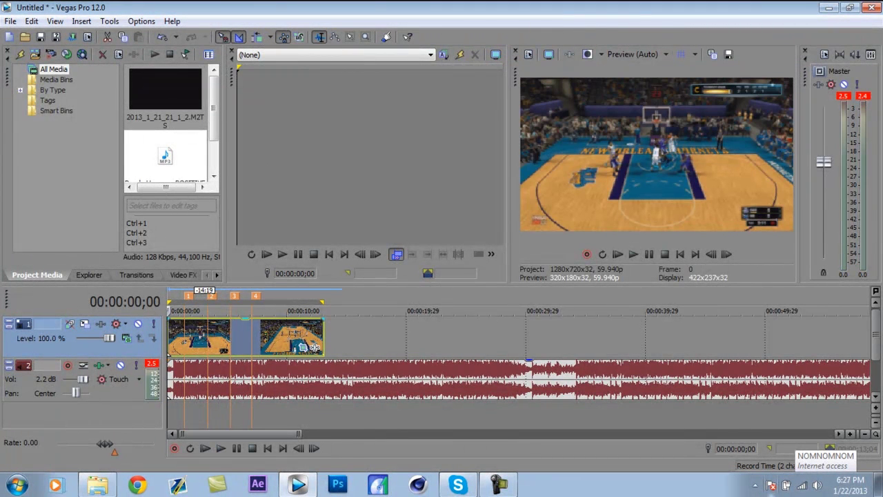
{"action": "key", "text": "space"}
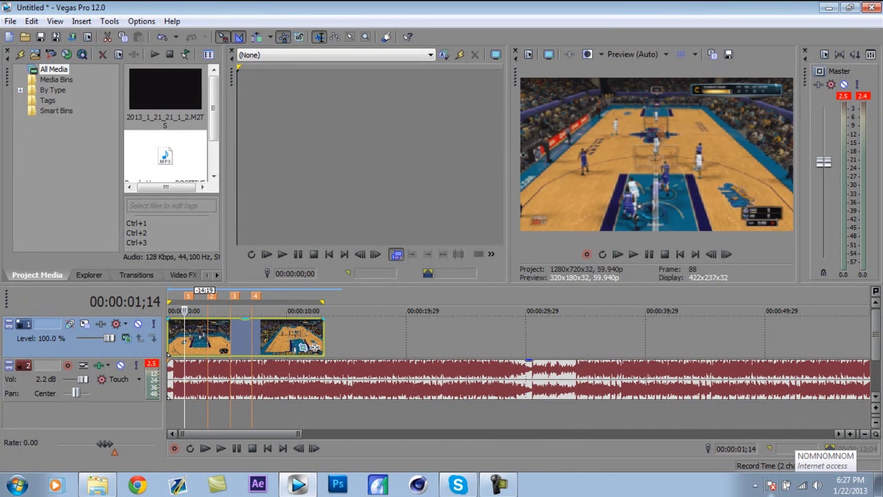
{"action": "key", "text": "space"}
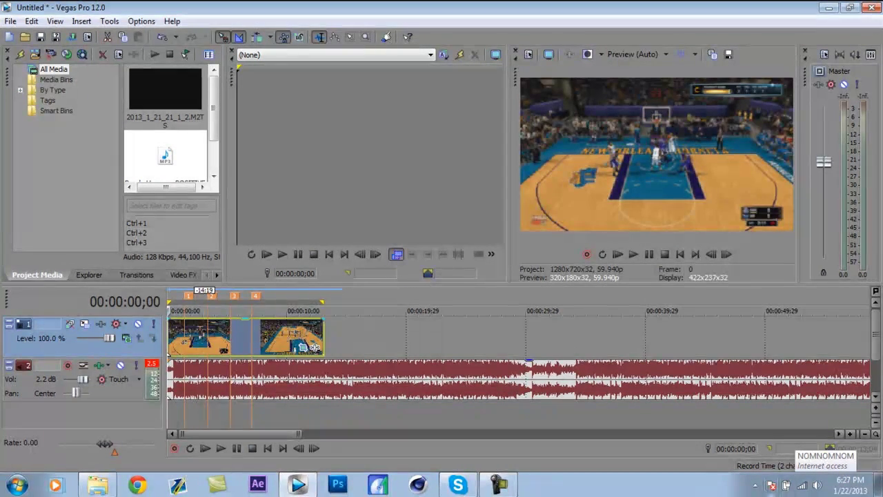
Step: Split the basketball clip at all four beat markers: 00:00:01;14, 00:00:03;11, 00:00:05;08 and 00:00:07;03
{"action": "key", "text": "1"}
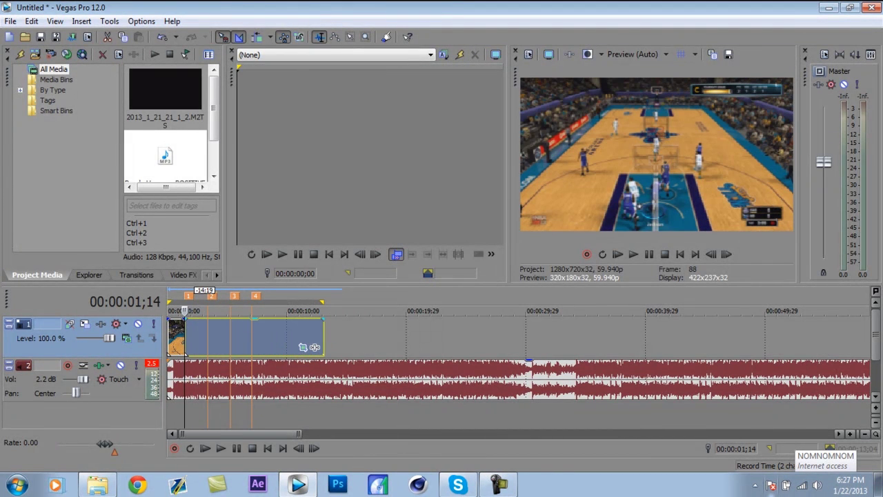
{"action": "left_click", "coordinate": [207, 311]}
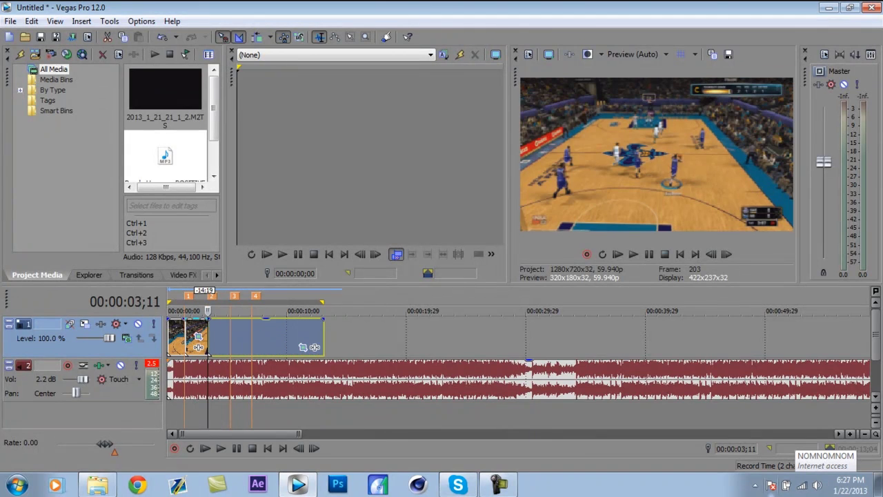
{"action": "left_click", "coordinate": [231, 311]}
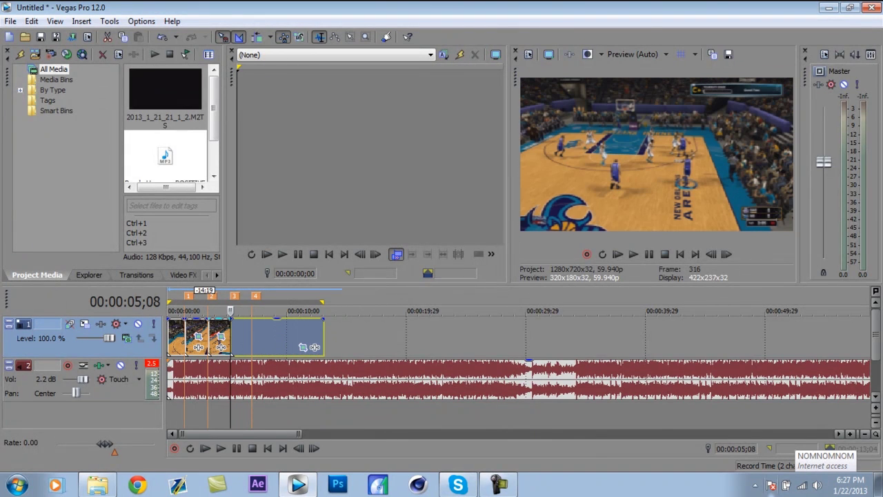
{"action": "left_click", "coordinate": [252, 310]}
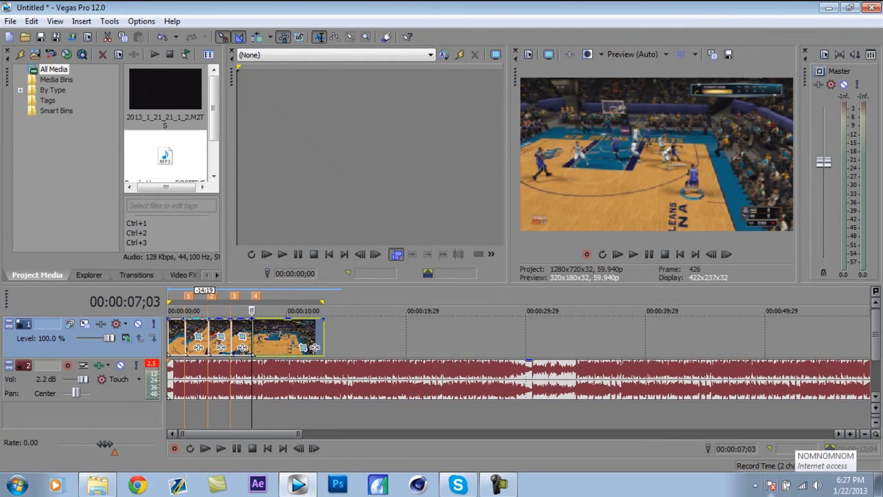
Step: Apply the Brighter preset of the Brightness and Contrast effect to the video segment between markers 1 and 2
{"action": "scroll", "coordinate": [518, 357], "scroll_direction": "up", "scroll_amount": 2}
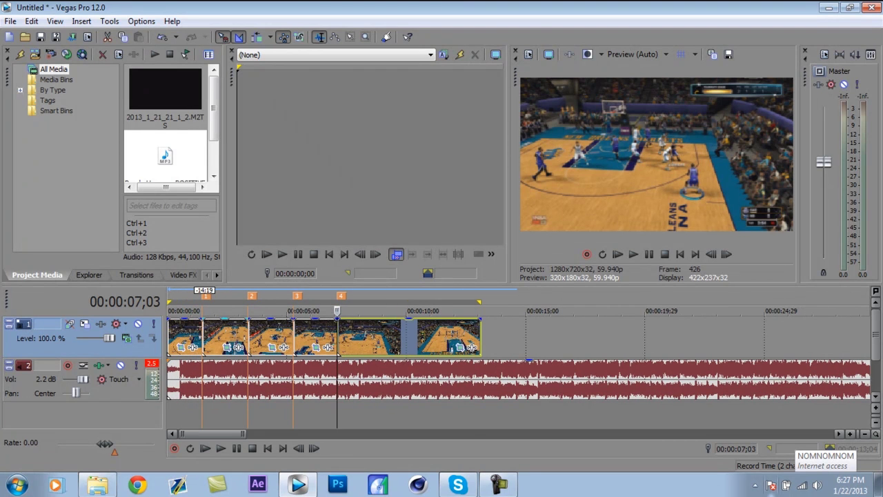
{"action": "left_click", "coordinate": [204, 337]}
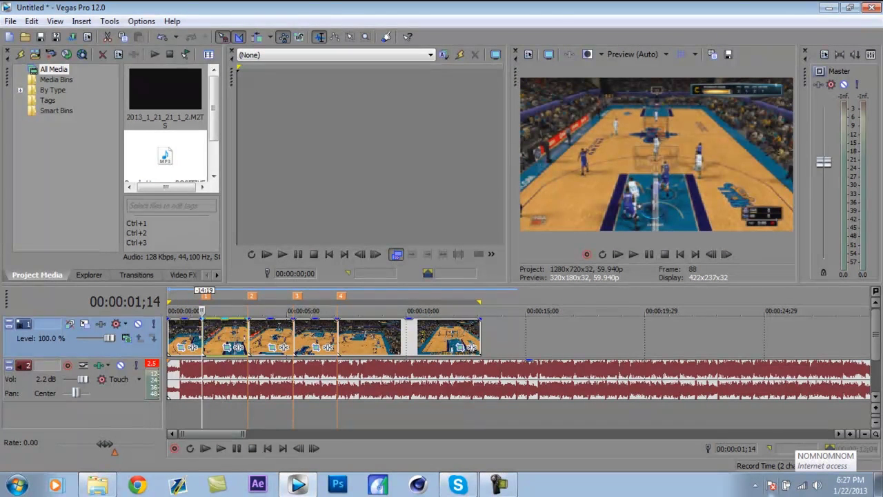
{"action": "left_click", "coordinate": [182, 274]}
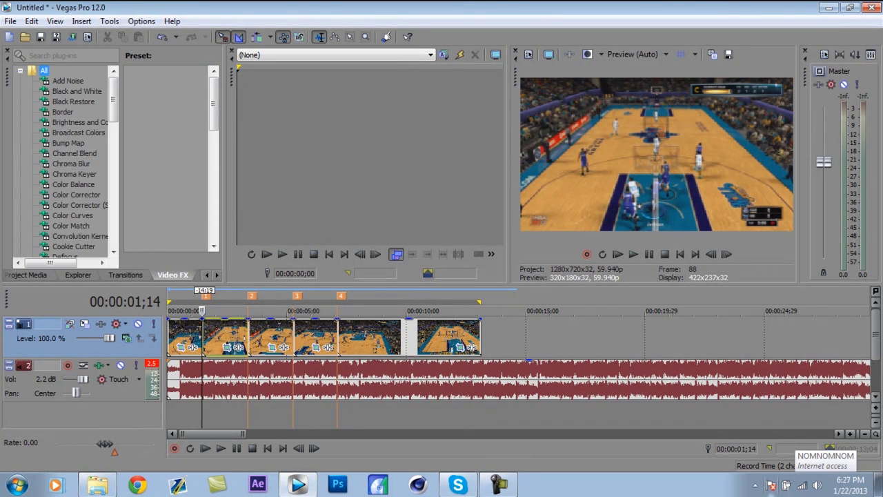
{"action": "key", "text": "alt+7"}
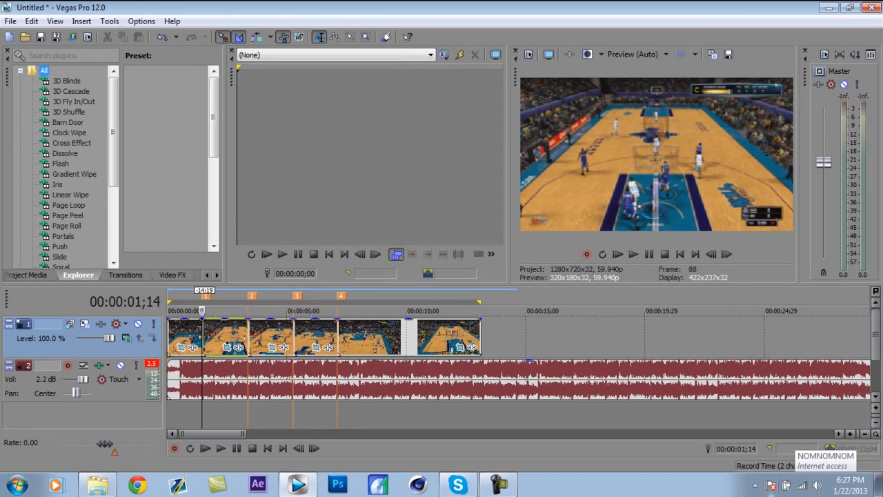
{"action": "key", "text": "alt+8"}
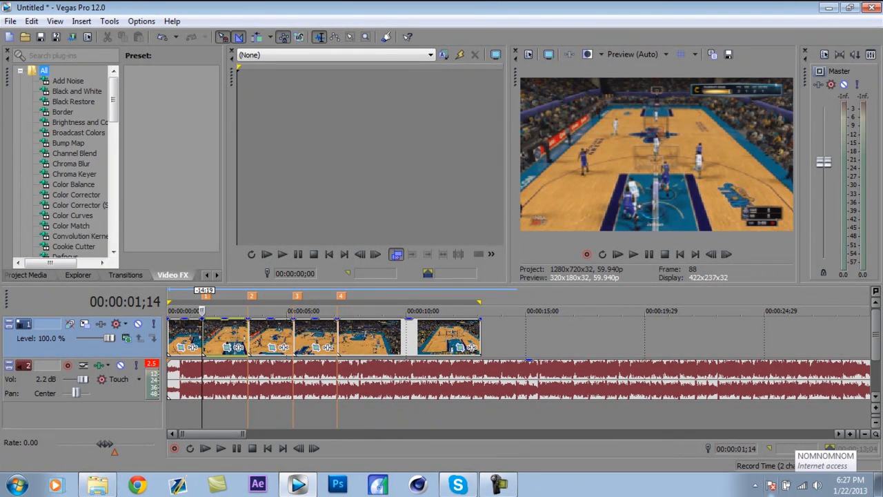
{"action": "left_click", "coordinate": [80, 122]}
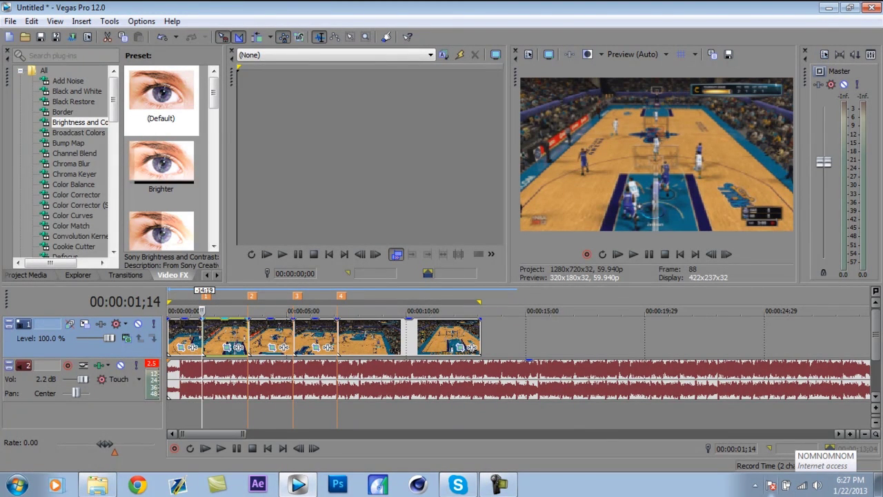
{"action": "left_click", "coordinate": [162, 165]}
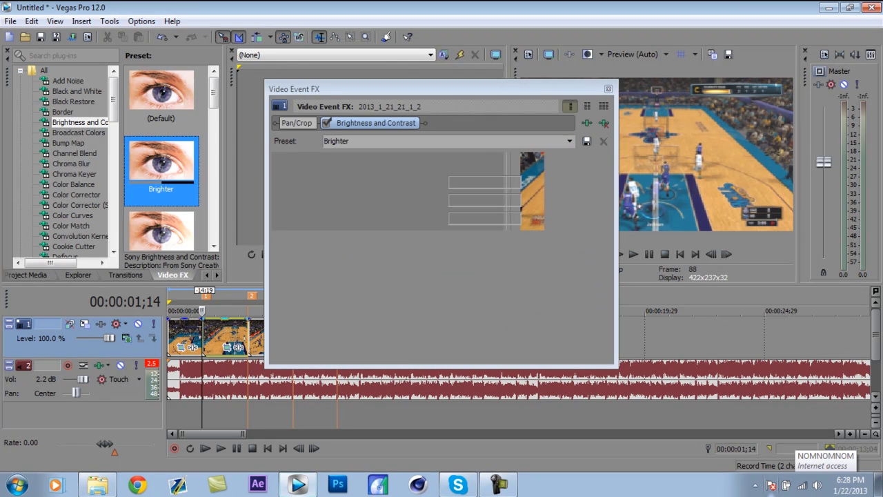
Step: Raise the effect's Brightness to 0.306 and turn on keyframe animation for it at the start of the segment
{"action": "mouse_move", "coordinate": [439, 88]}
{"action": "left_mouse_down"}
{"action": "mouse_move", "coordinate": [371, 55]}
{"action": "mouse_move", "coordinate": [309, 55]}
{"action": "mouse_move", "coordinate": [116, 149]}
{"action": "mouse_move", "coordinate": [158, 162]}
{"action": "mouse_move", "coordinate": [565, 163]}
{"action": "mouse_move", "coordinate": [567, 193]}
{"action": "left_mouse_up"}
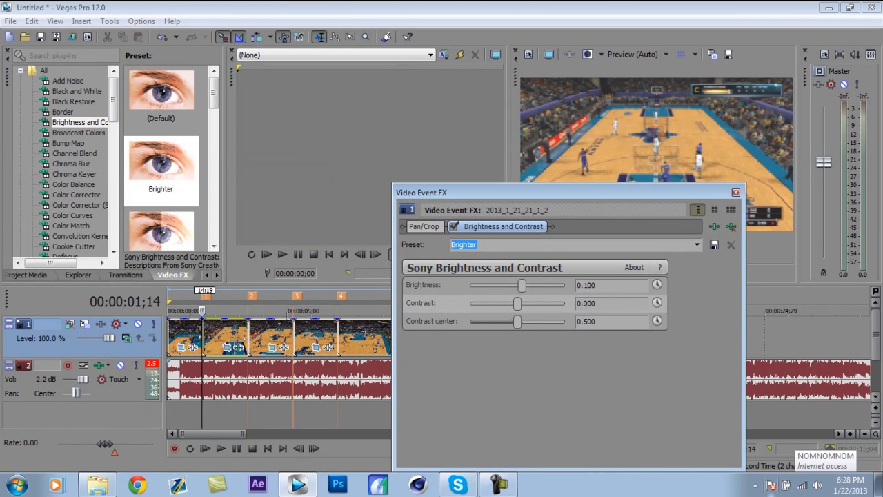
{"action": "left_click_drag", "start_coordinate": [521, 285], "coordinate": [531, 285]}
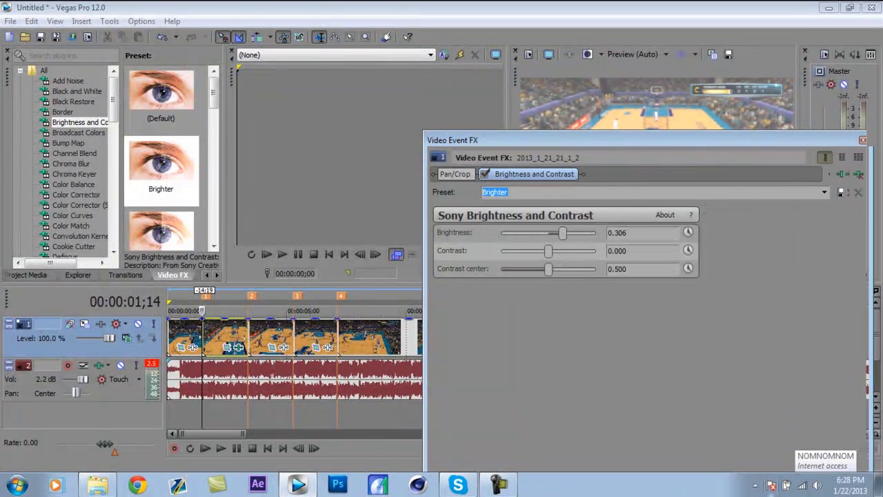
{"action": "left_click_drag", "start_coordinate": [845, 424], "coordinate": [812, 379]}
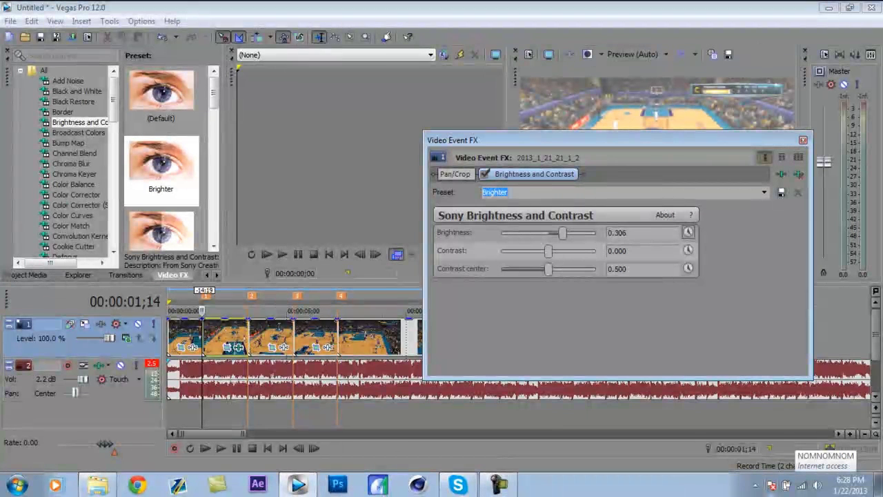
{"action": "left_click", "coordinate": [688, 231]}
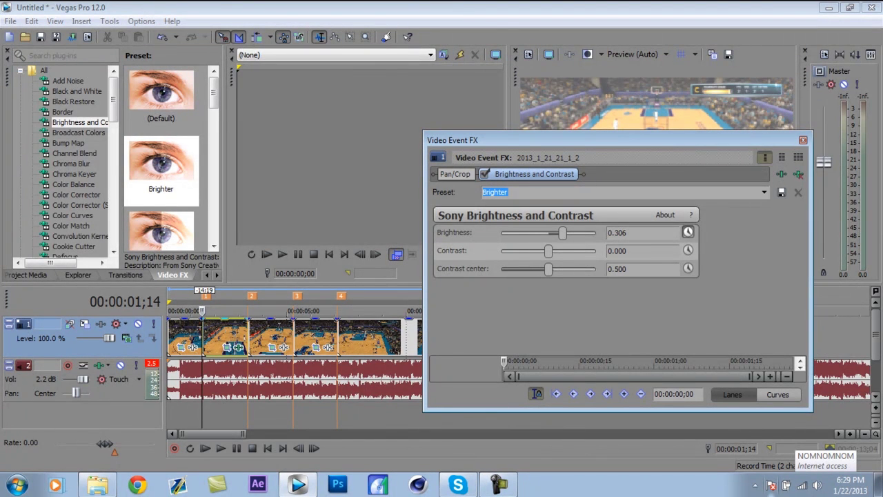
Step: Place the playhead at 00:00:02;11 in the segment and set the effect's Brightness to 0 there
{"action": "left_click", "coordinate": [228, 332]}
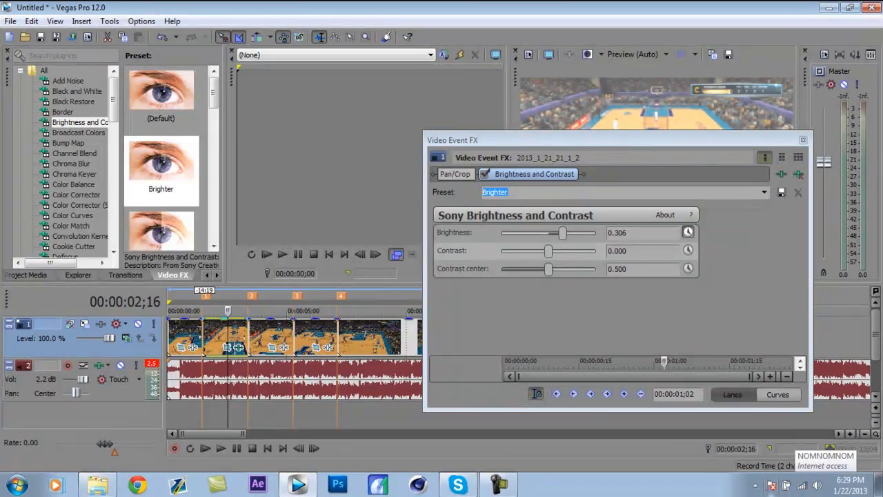
{"action": "key", "text": "Left"}
{"action": "key", "text": "Left"}
{"action": "key", "text": "Left"}
{"action": "key", "text": "Left"}
{"action": "key", "text": "Left"}
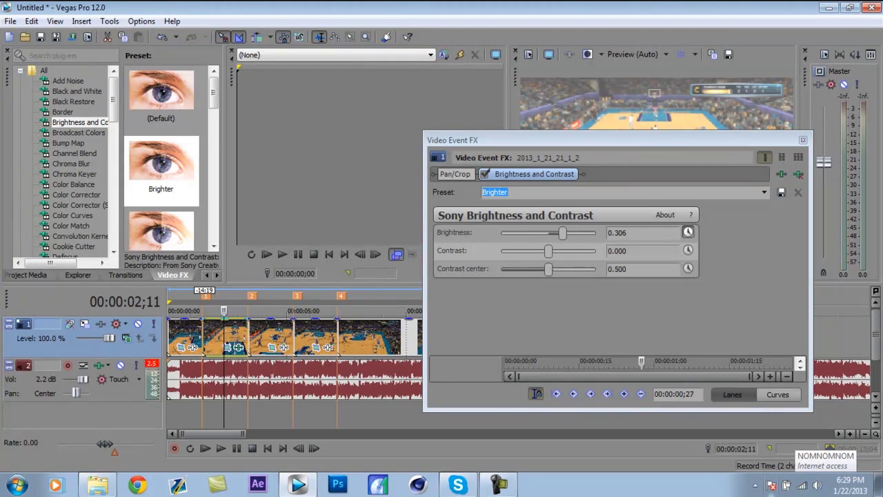
{"action": "left_click_drag", "start_coordinate": [563, 232], "coordinate": [537, 232]}
{"action": "double_click", "coordinate": [619, 232]}
{"action": "left_click_drag", "start_coordinate": [614, 140], "coordinate": [557, 218]}
{"action": "type", "text": "0"}
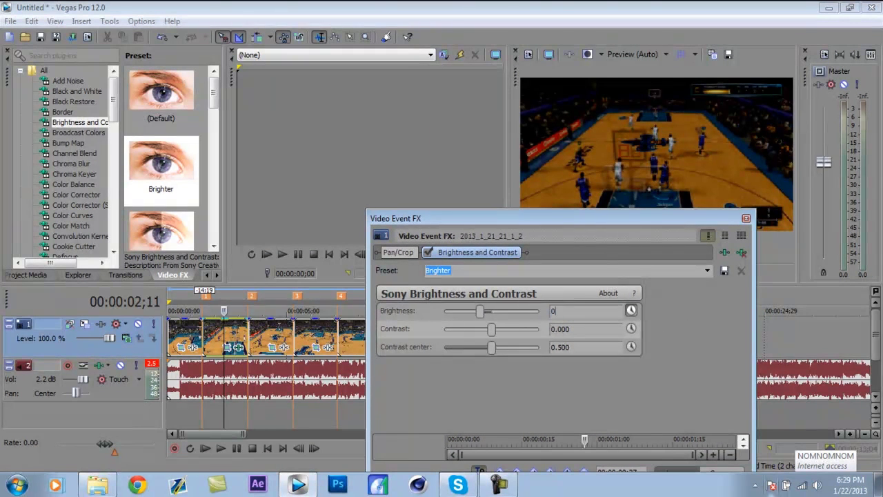